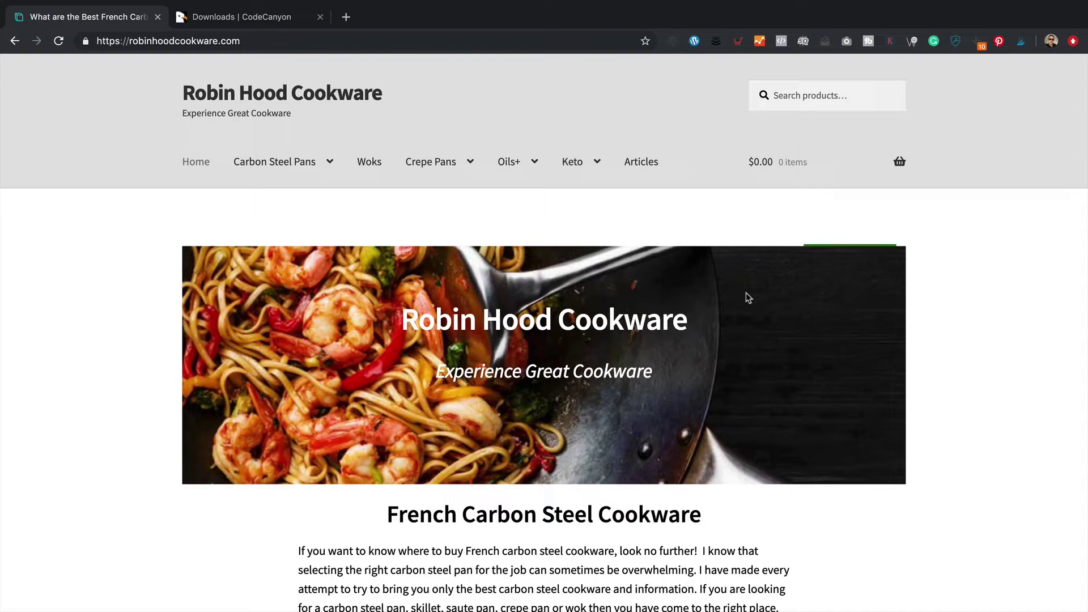
Load the WordPress admin dashboard by adding /wp to the site's address
scroll(746, 295, down, 10)
scroll(746, 295, up, 10)
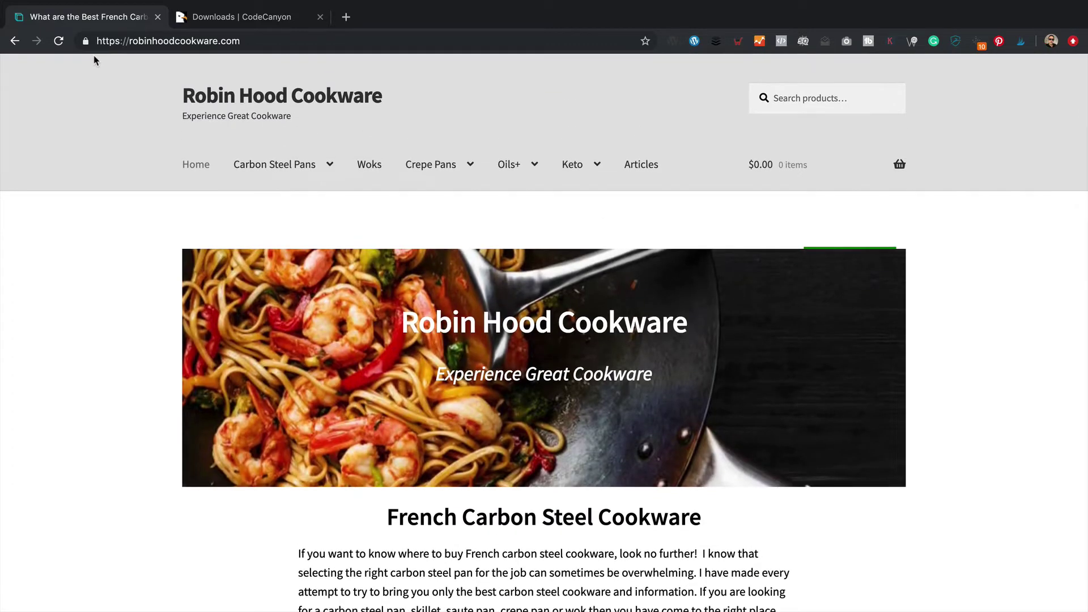
click(283, 41)
click(284, 41)
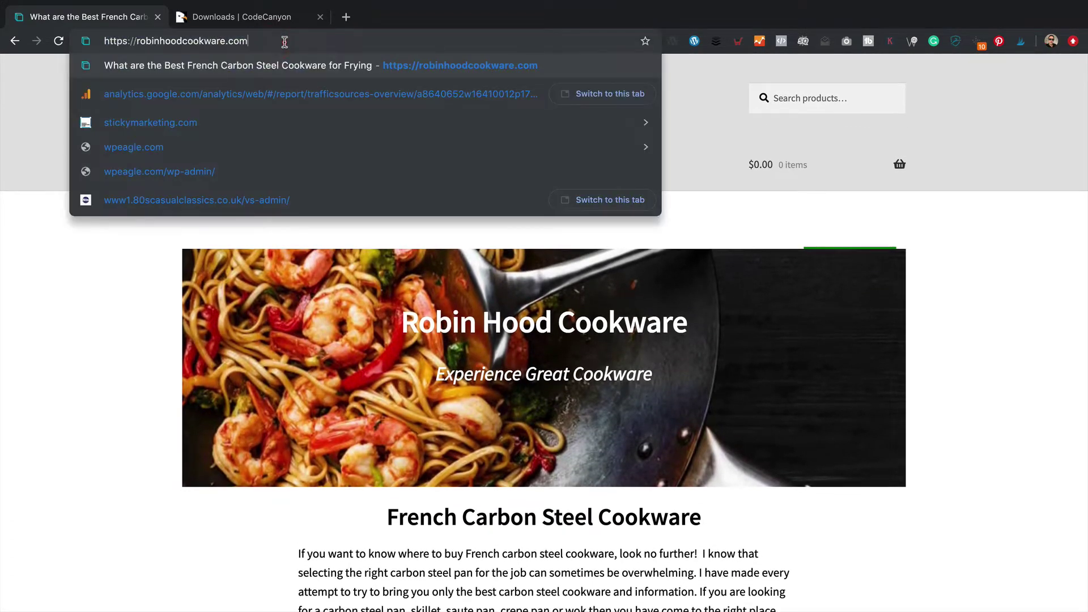
text(/wp)
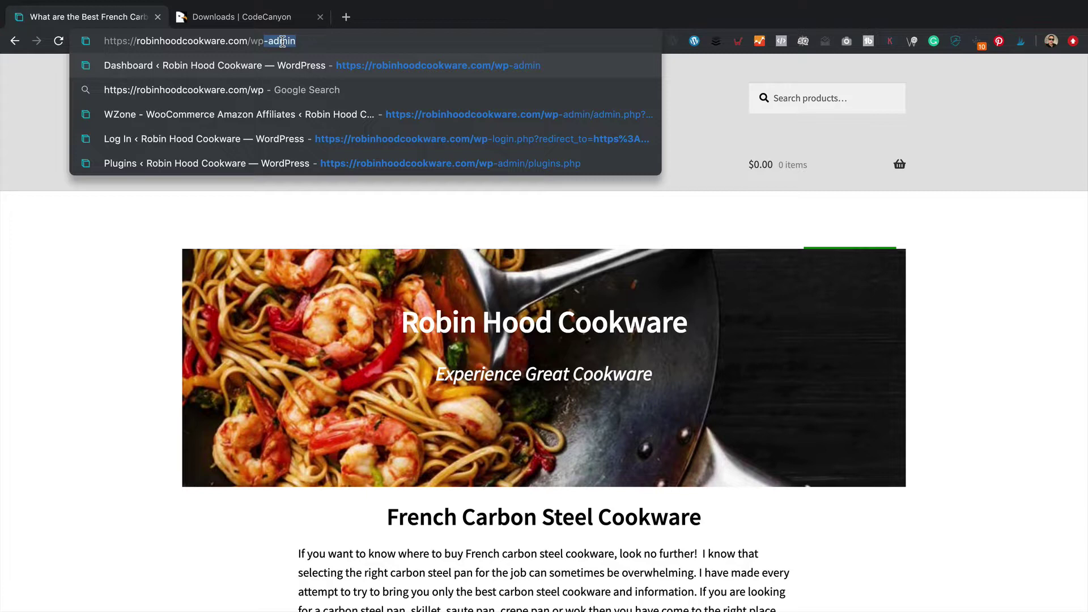
key(Return)
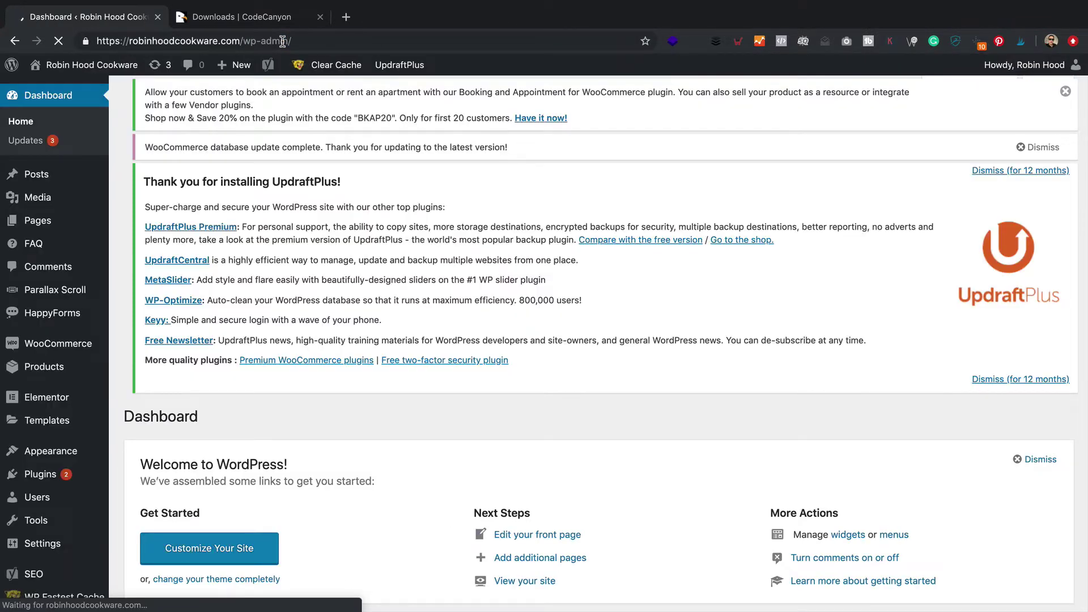
Go to Installed Plugins and scroll to WZone, which offers an update to 12.4.0
mouse_move(96, 476)
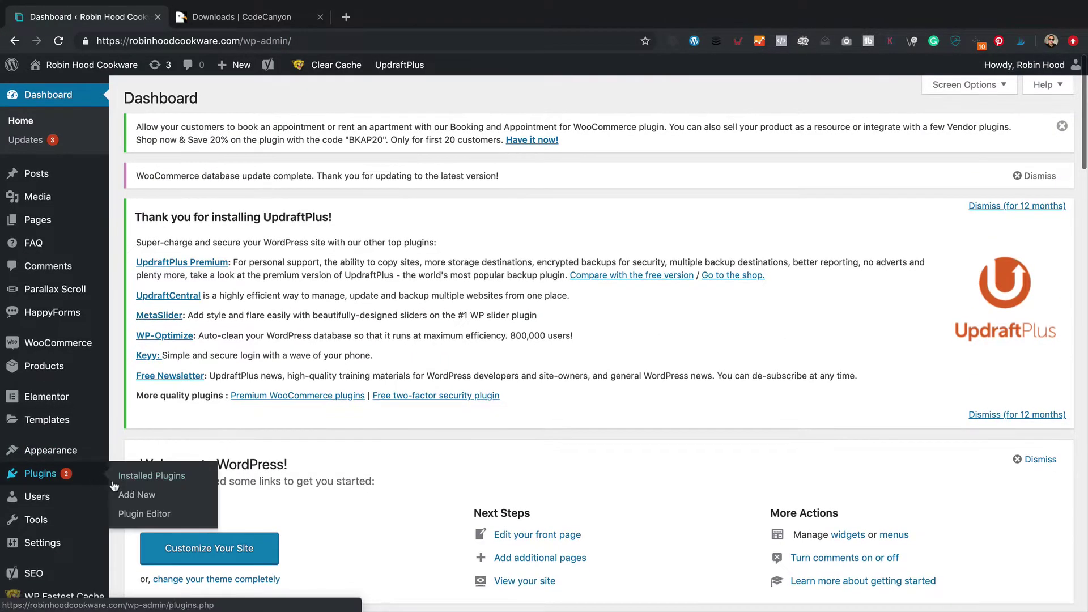
scroll(159, 479, down, 1)
click(161, 477)
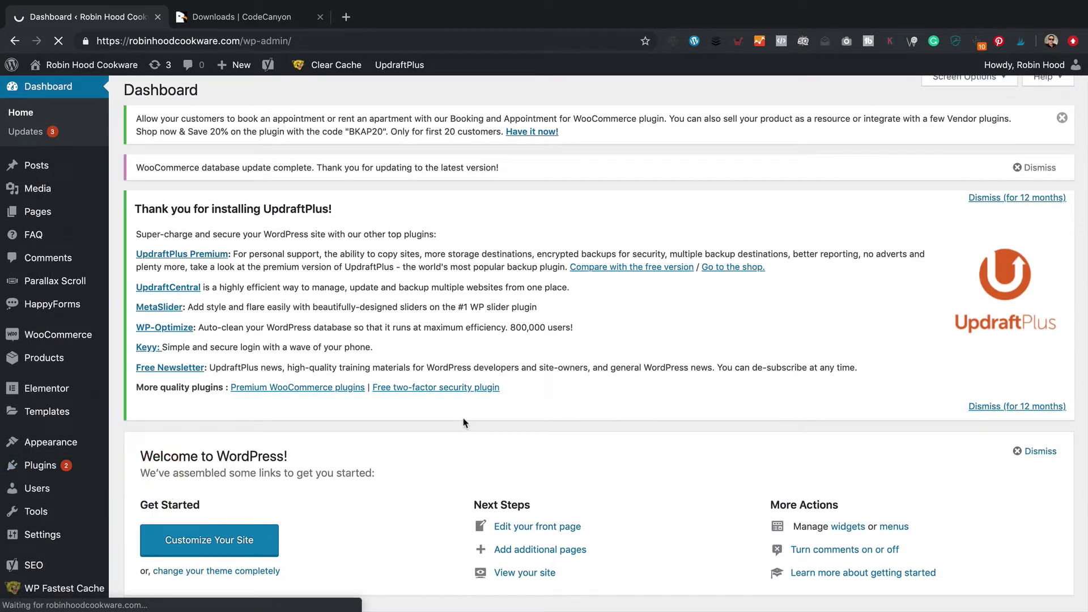
scroll(400, 290, down, 2)
scroll(400, 291, down, 15)
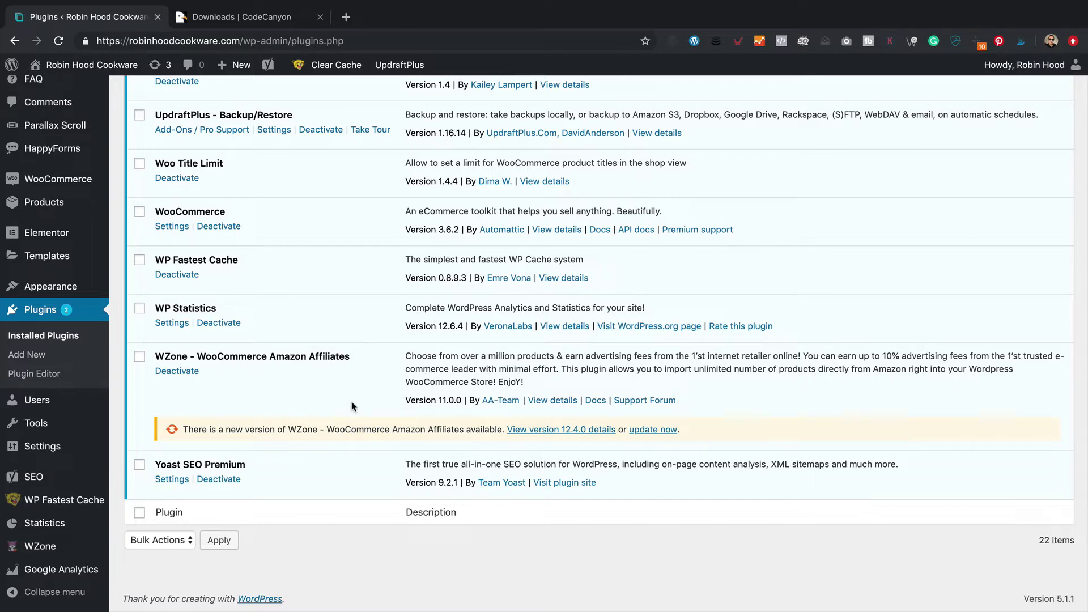
Try updating WZone to 12.4.0 and, when the update fails, deactivate the plugin
click(653, 431)
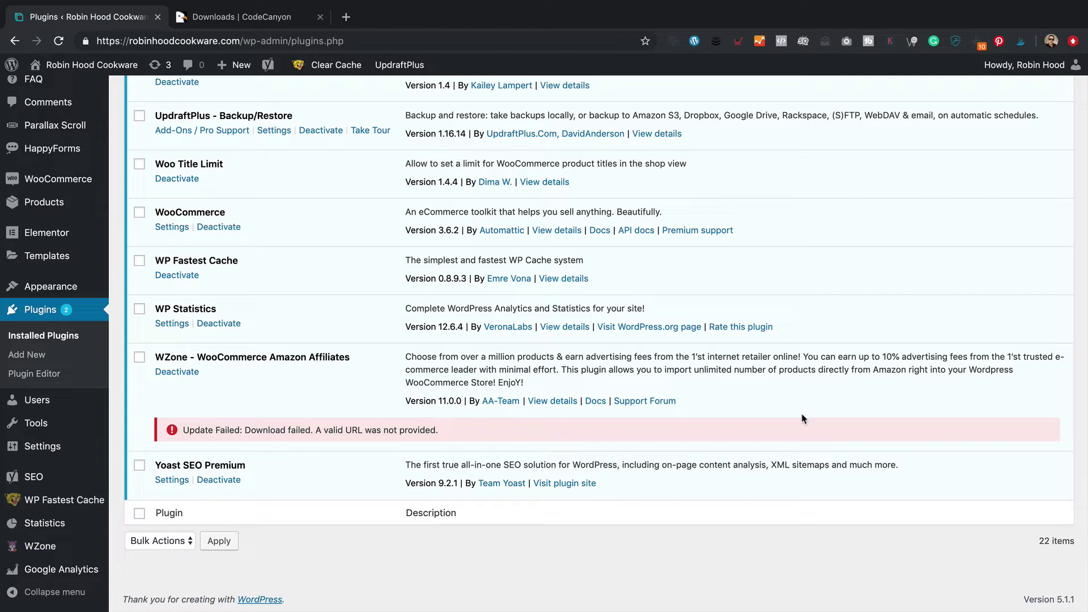
click(165, 377)
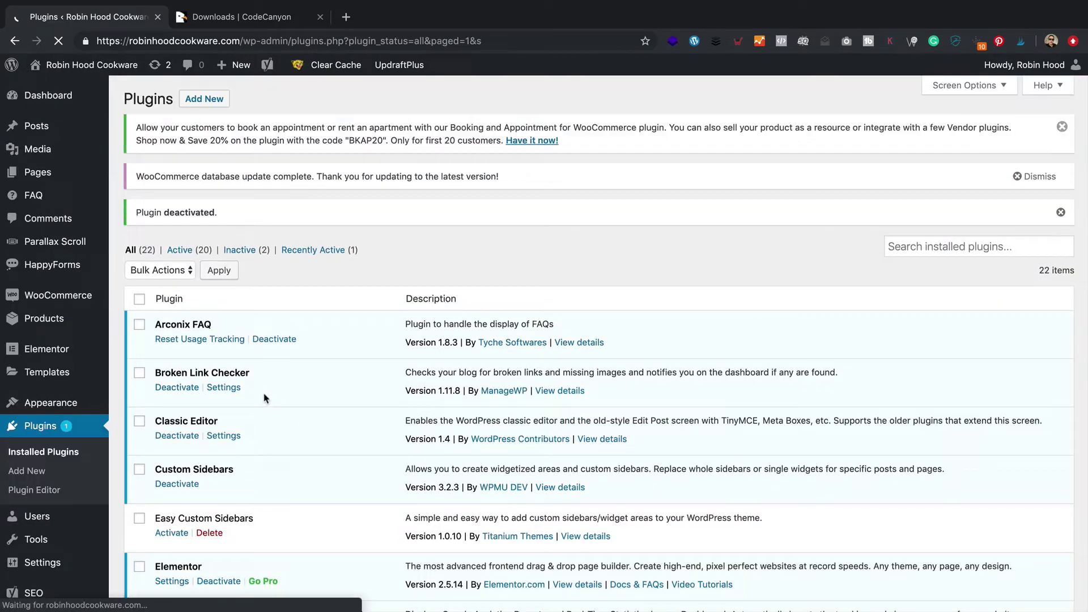
Delete the deactivated WZone plugin, confirm the deletion, and return to the CodeCanyon Downloads page
scroll(264, 390, down, 10)
scroll(262, 384, down, 5)
click(210, 404)
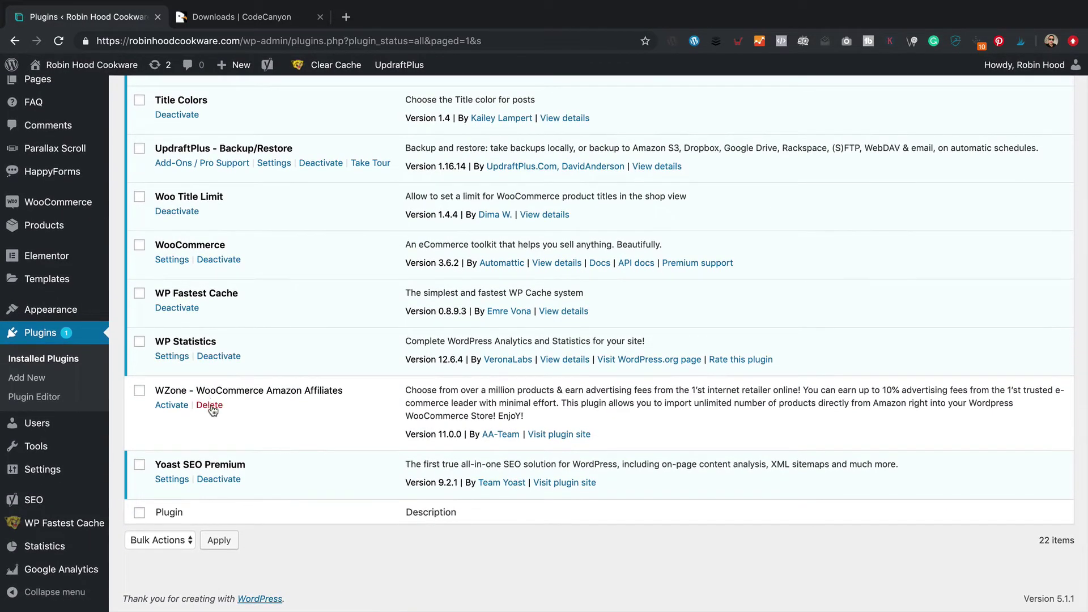
click(659, 131)
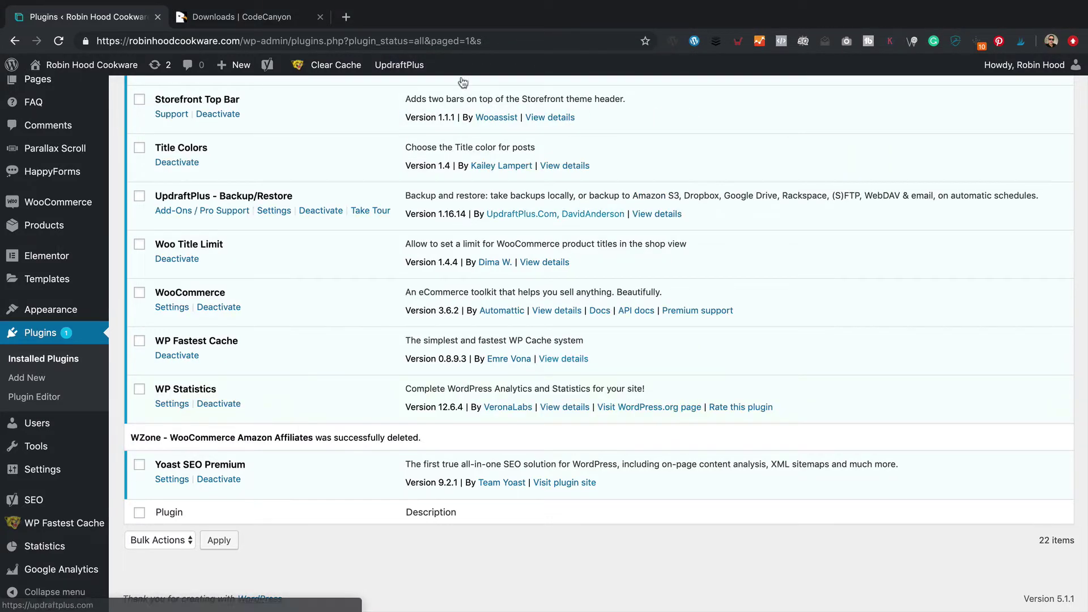
click(253, 20)
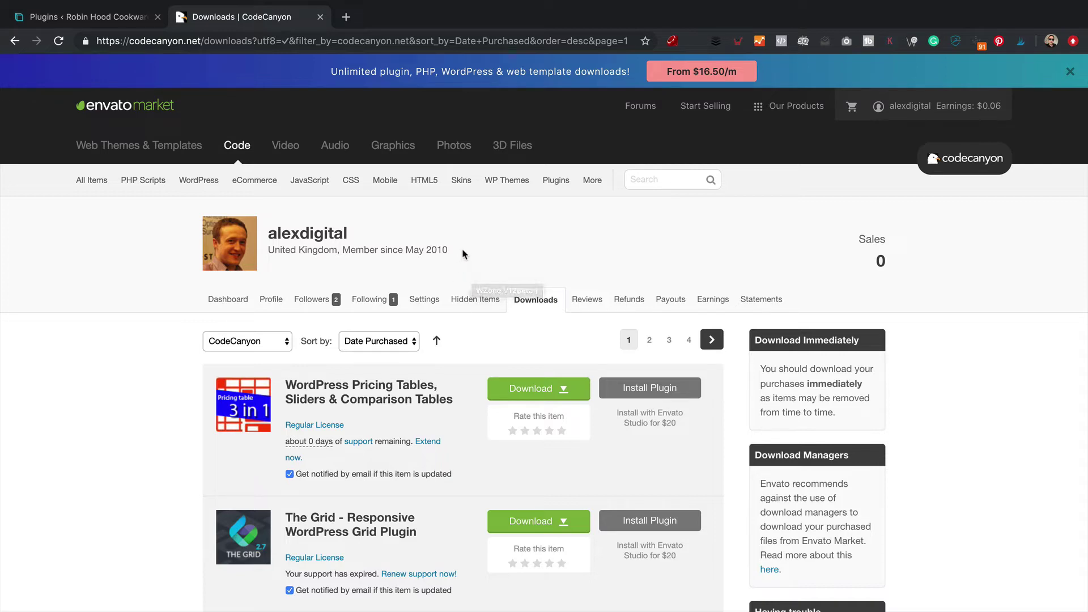
Download All files & documentation for WooCommerce Amazon Affiliates from CodeCanyon
scroll(303, 420, down, 10)
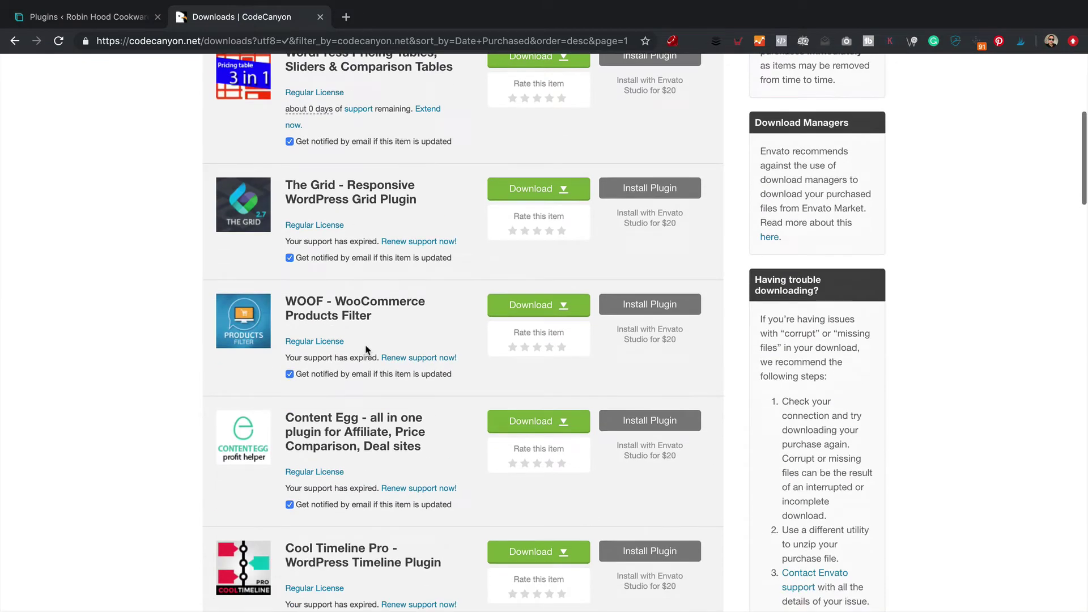
scroll(352, 234, down, 10)
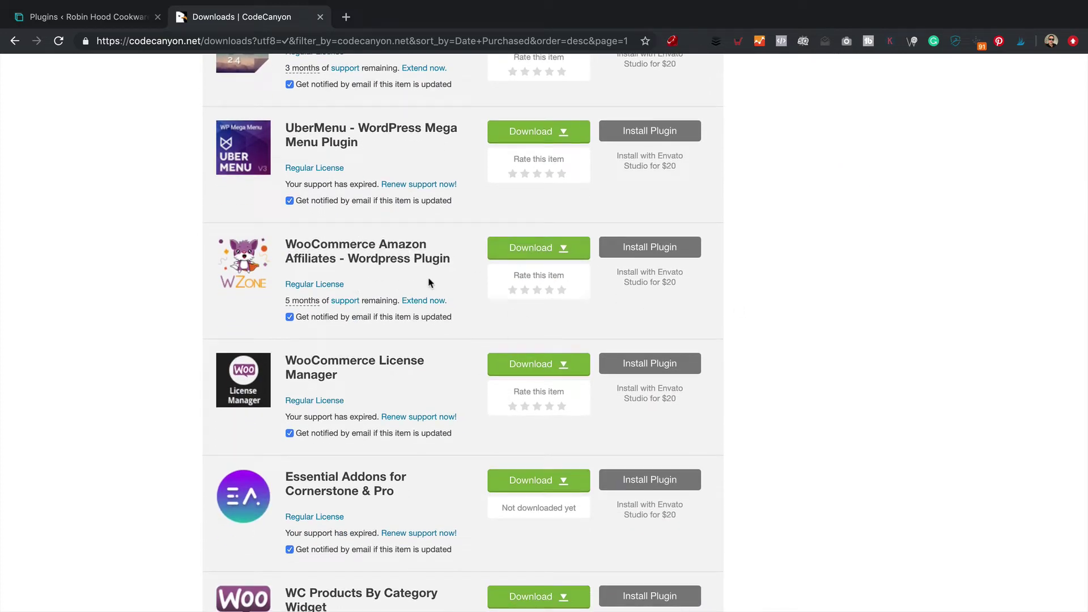
click(563, 245)
click(541, 276)
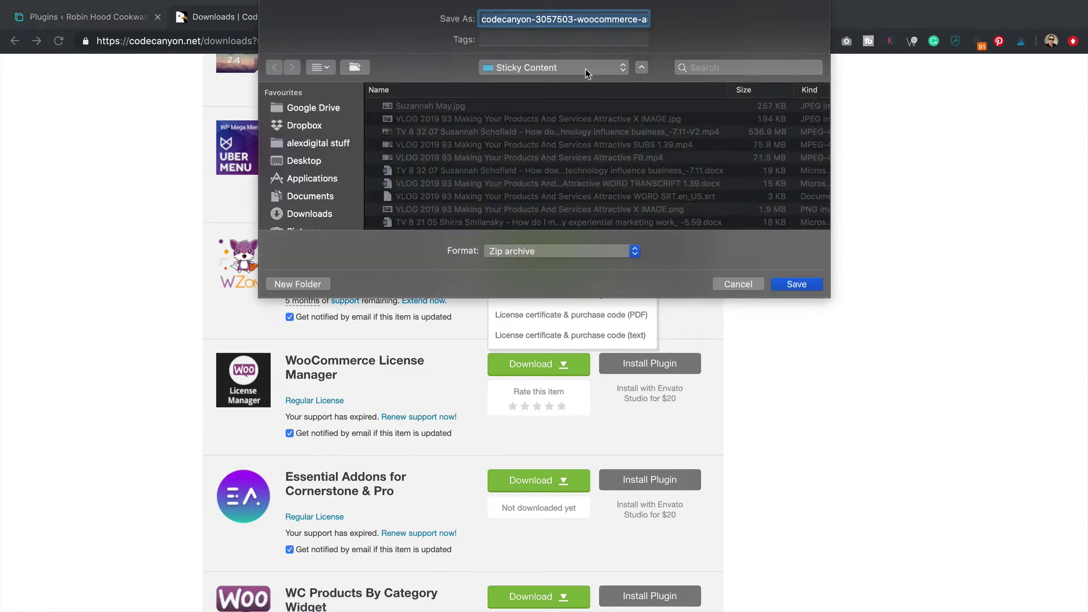
Save the WZone zip into the Downloads folder, replacing the older copy
click(586, 69)
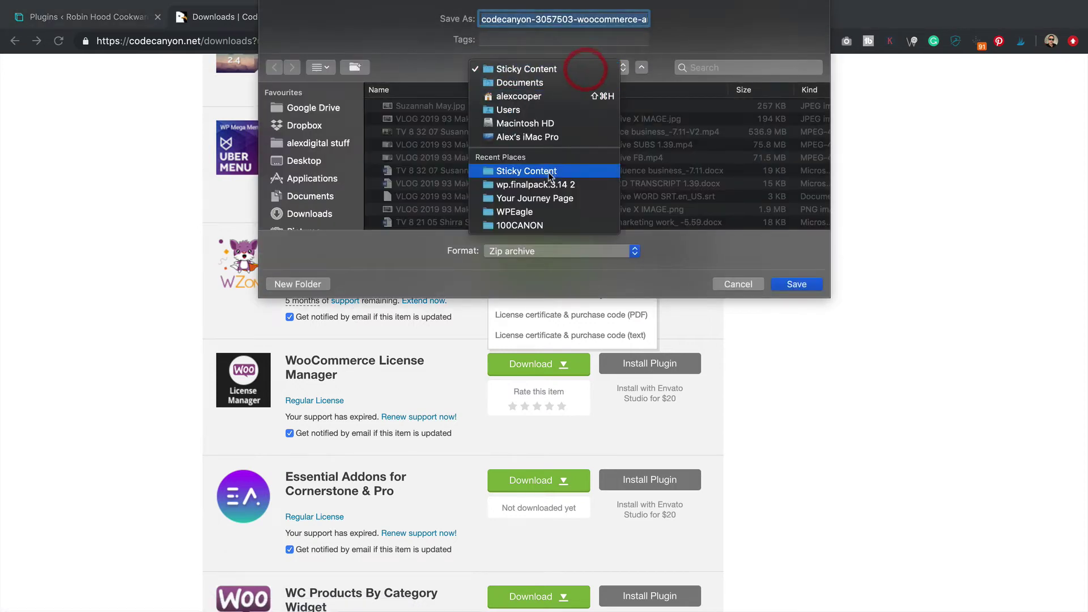
click(310, 218)
click(303, 212)
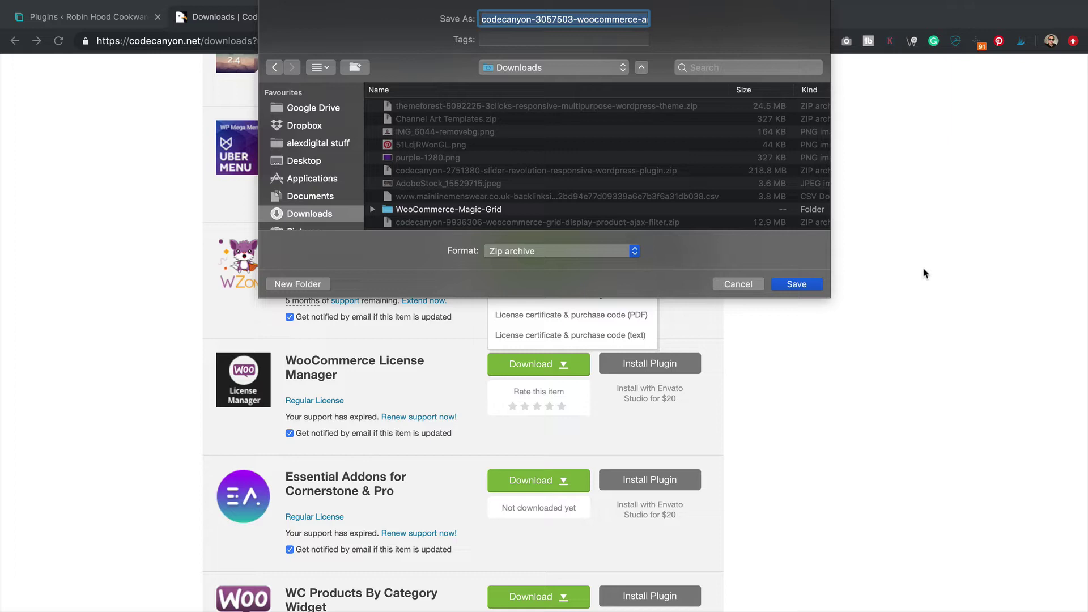
click(811, 285)
click(640, 92)
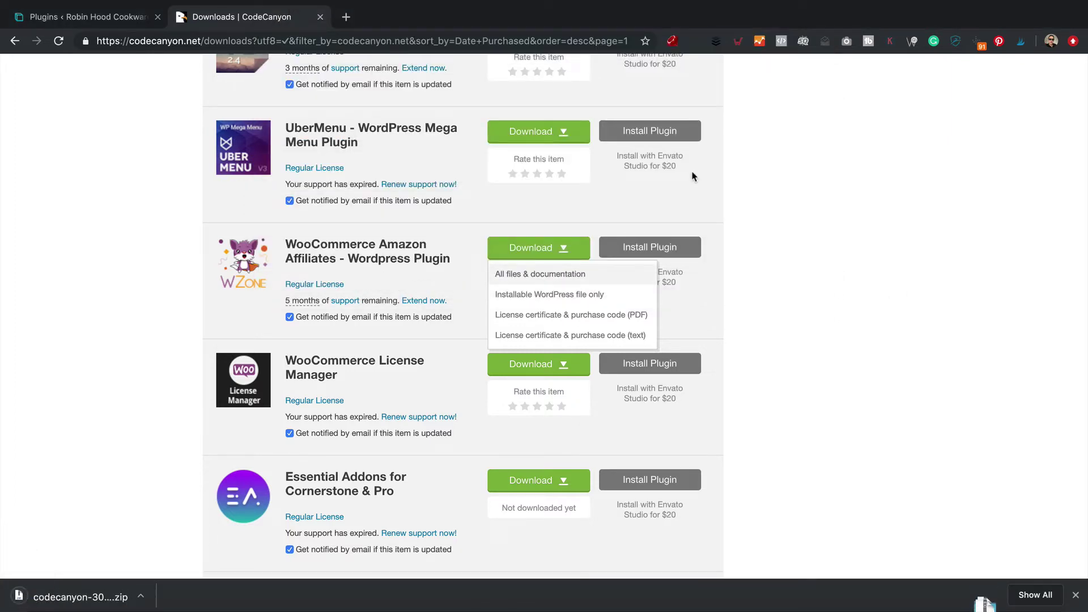
click(140, 596)
Show the downloaded codecanyon zip in Finder and extract it into a 12.3b folder
click(202, 580)
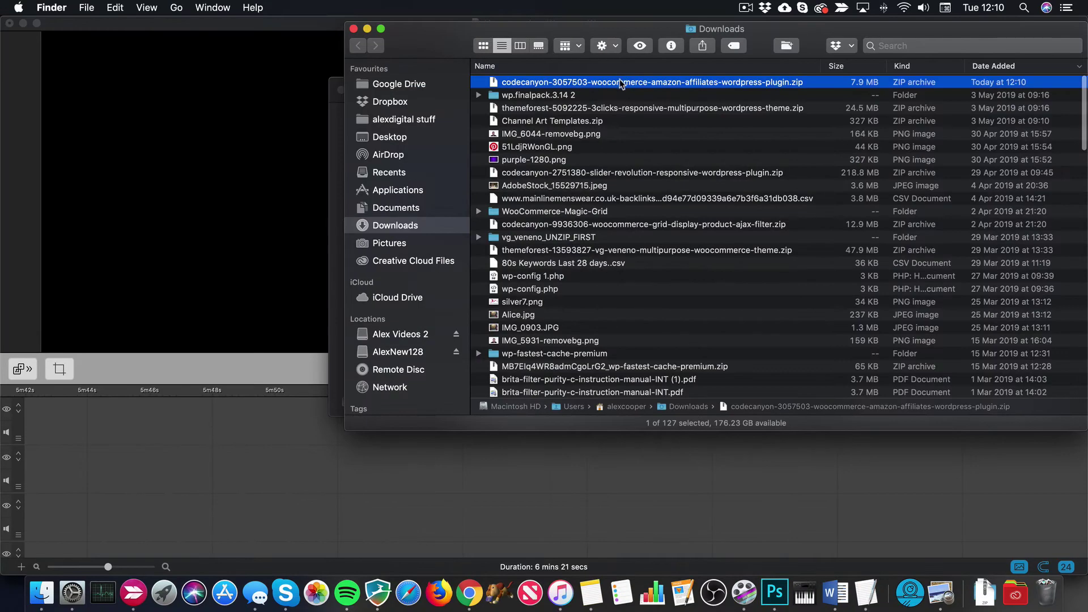
double_click(620, 82)
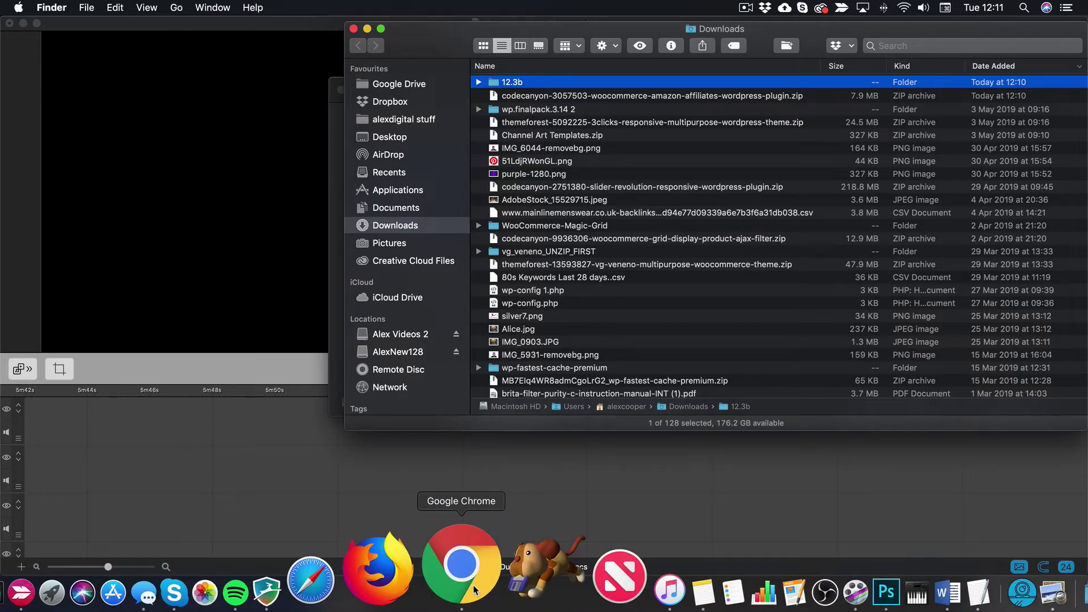
Back in WordPress, open the Upload Plugin form under Plugins > Add New
click(474, 591)
click(98, 16)
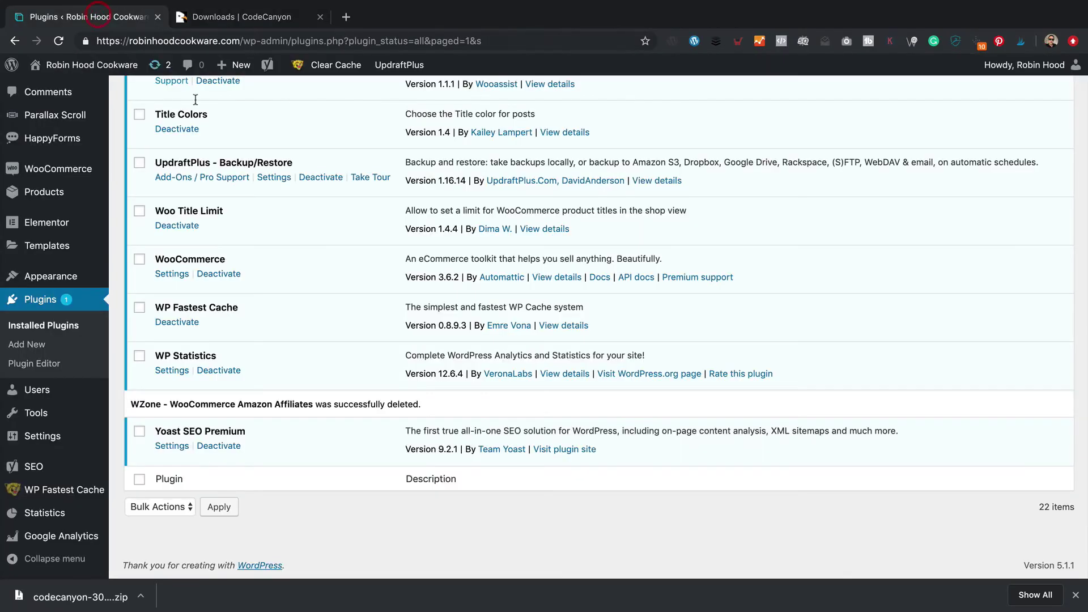
scroll(268, 246, up, 15)
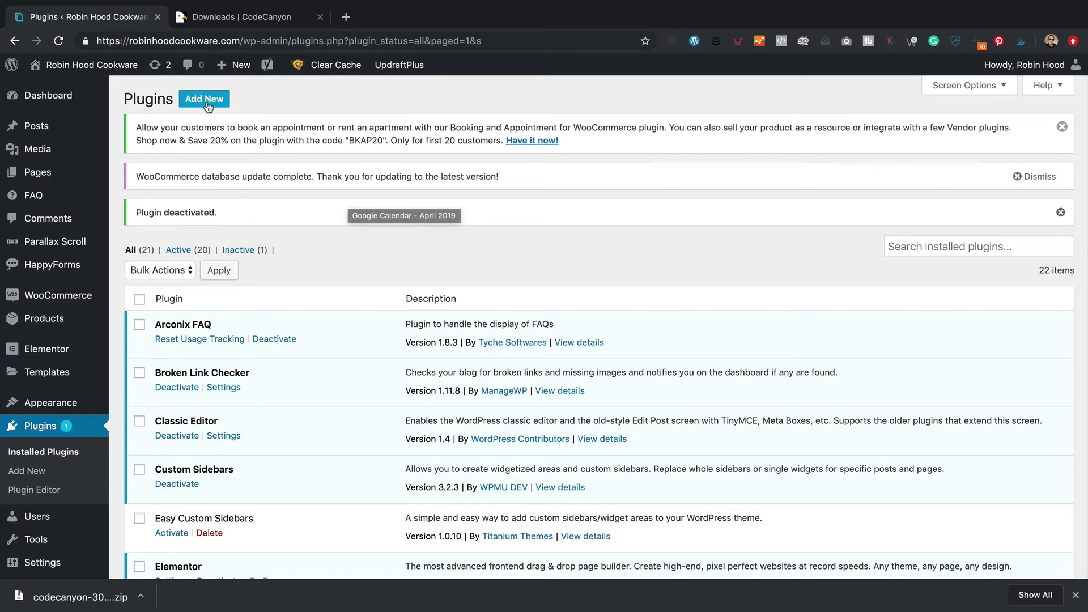
click(207, 100)
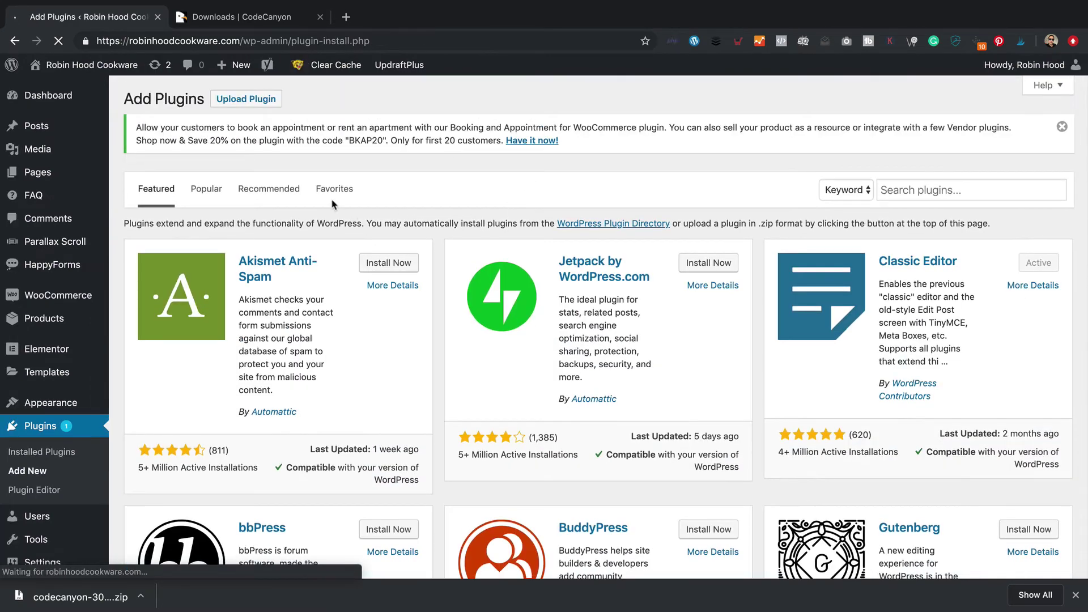
click(256, 101)
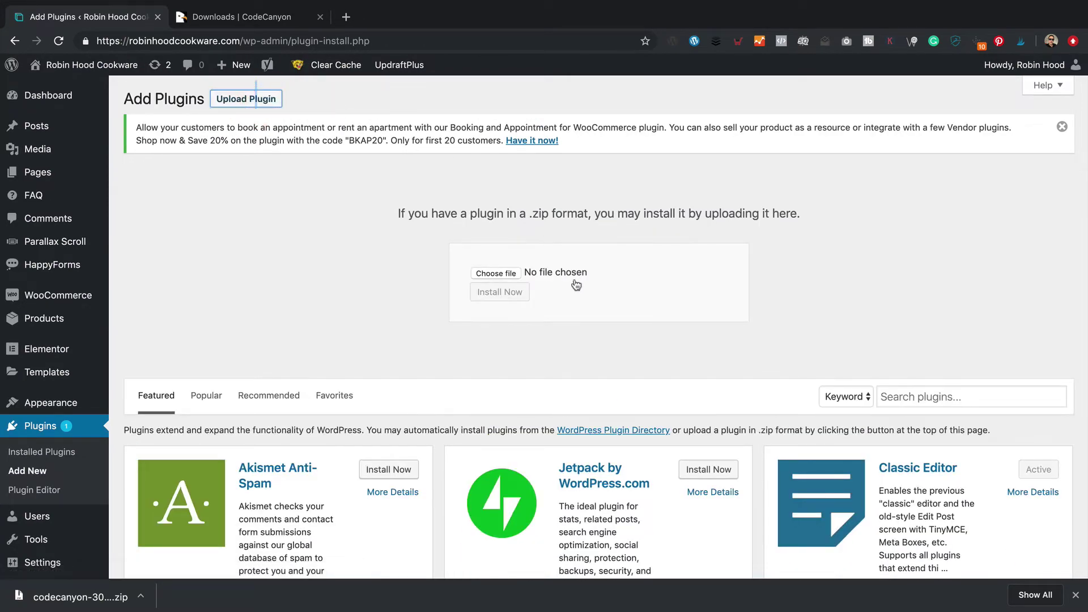
Choose woozone.zip from Downloads > 12.3b > Plugin as the file to upload
click(493, 274)
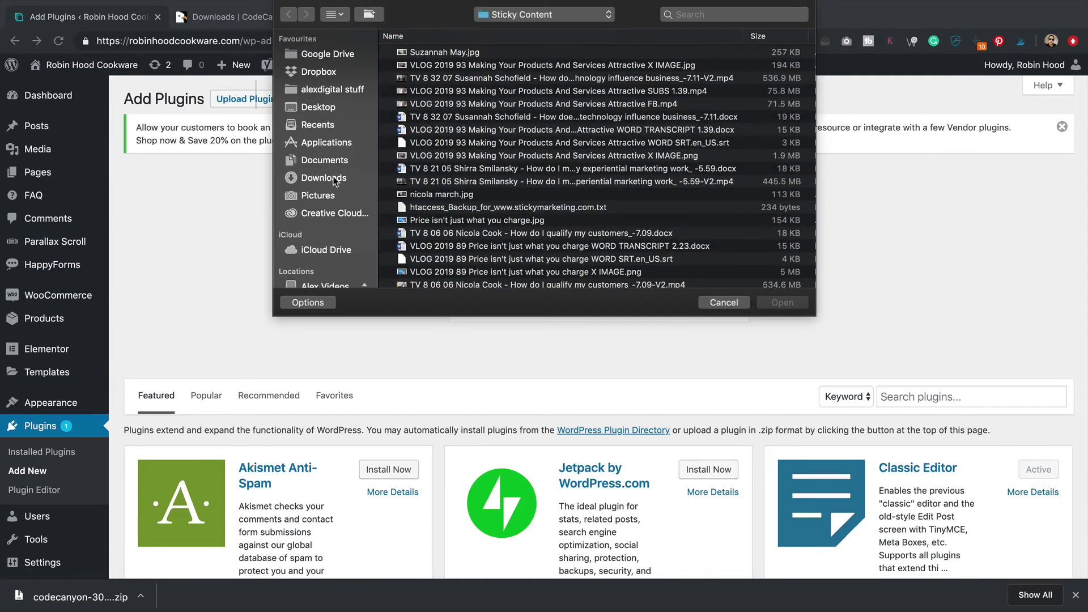
click(324, 178)
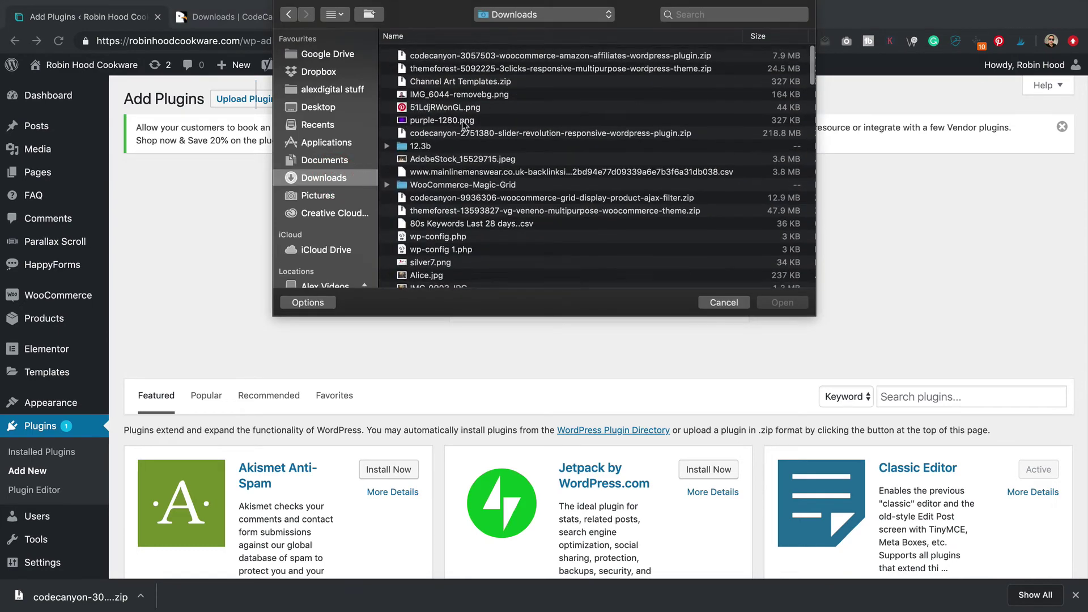
double_click(418, 143)
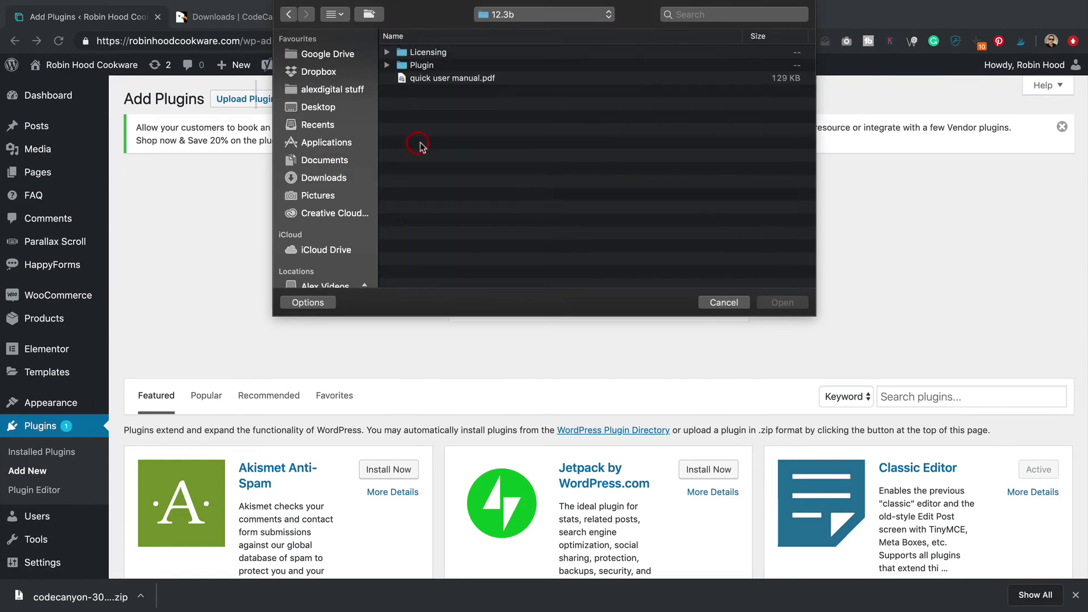
double_click(422, 66)
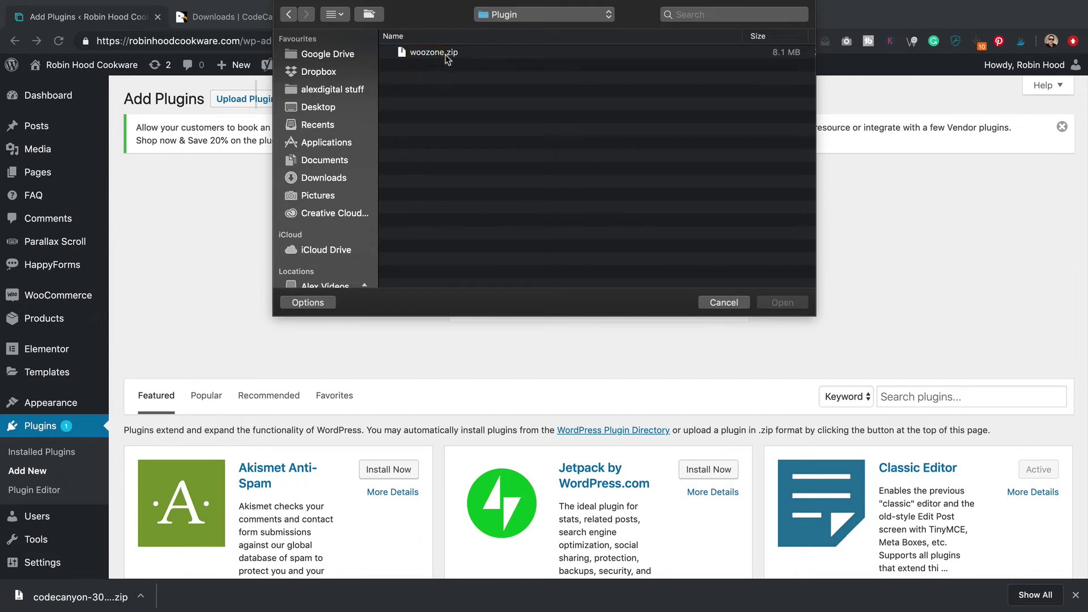
click(447, 53)
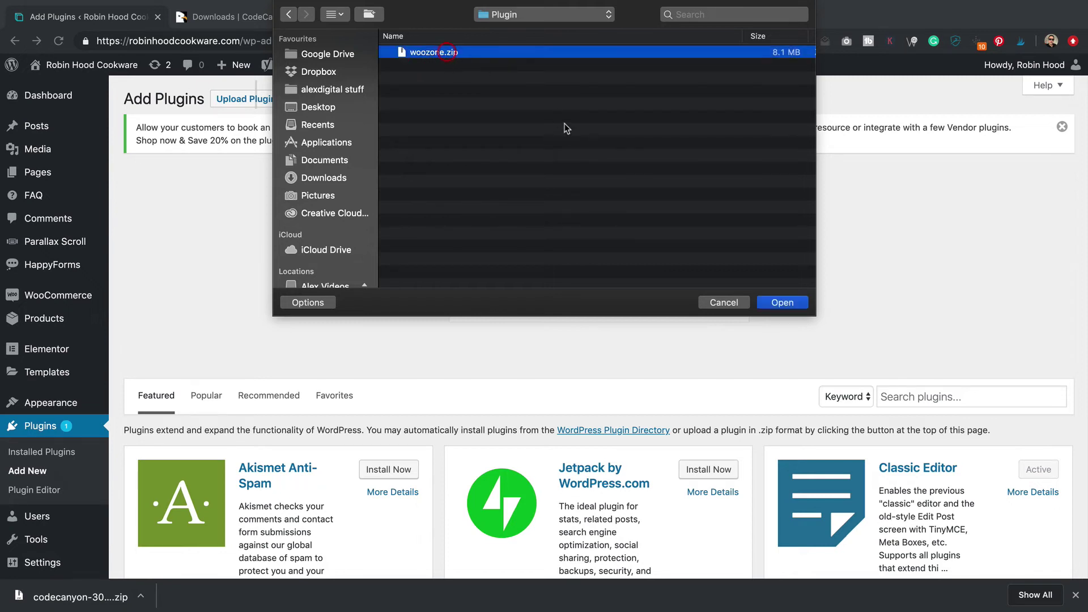
click(785, 303)
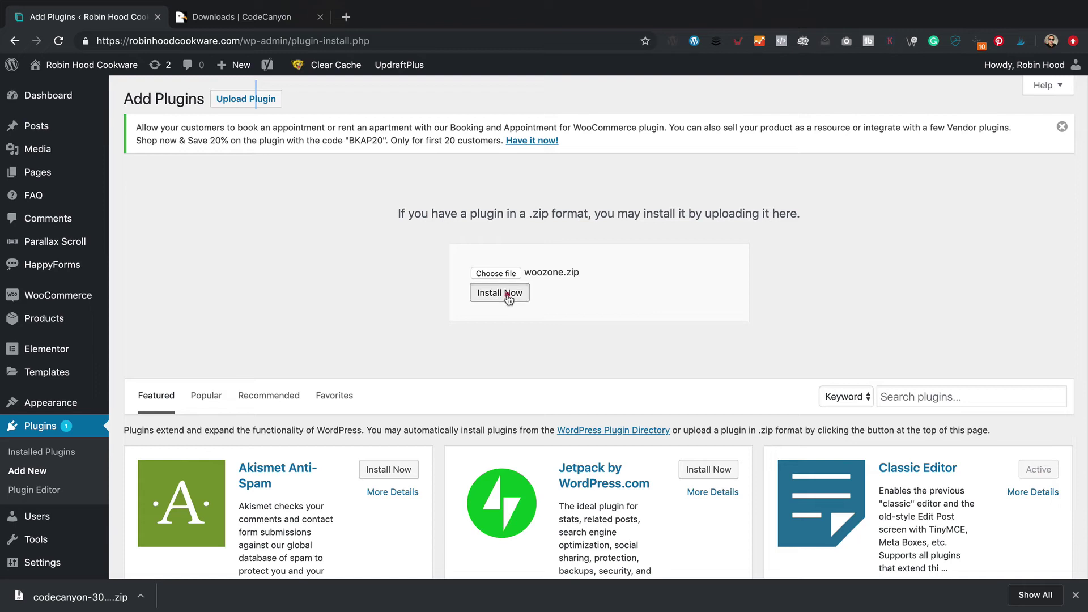
Install woozone.zip, activate WZone 12.3b, and scroll through its plugin dashboard
click(500, 292)
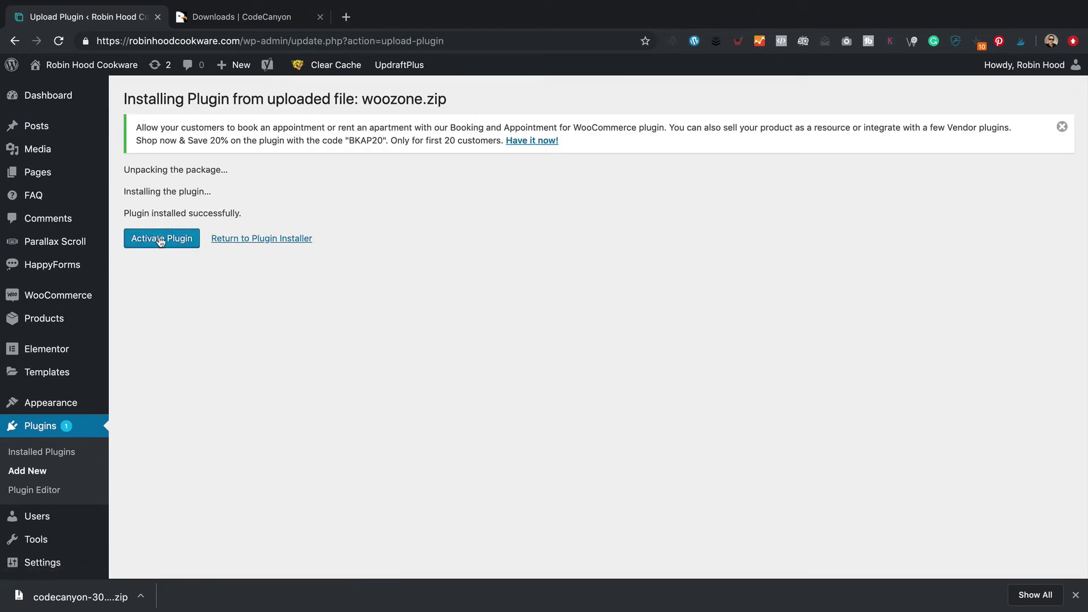
click(161, 240)
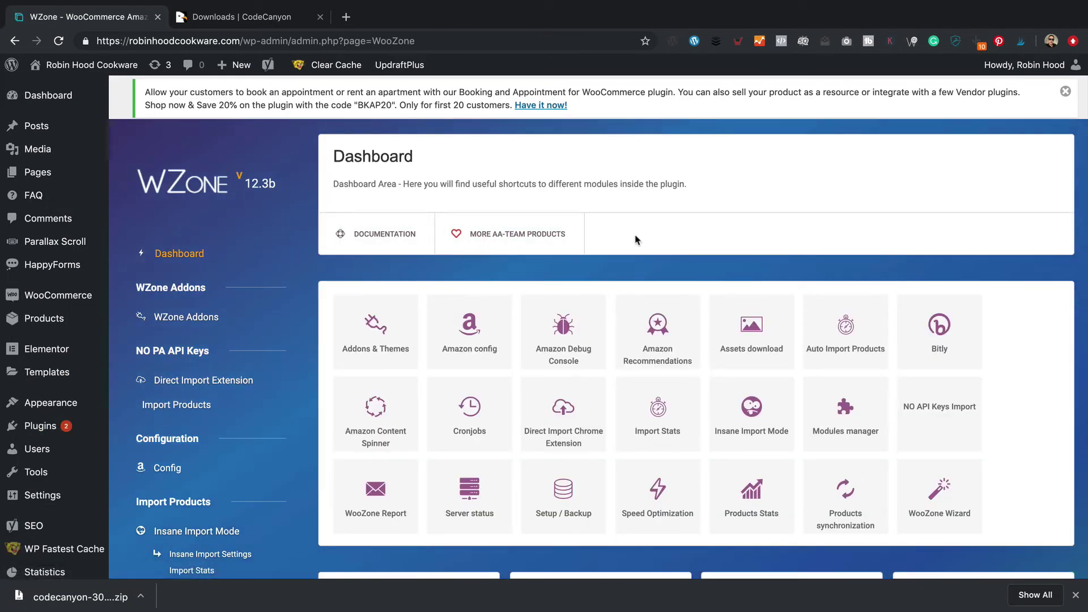
scroll(700, 230, down, 5)
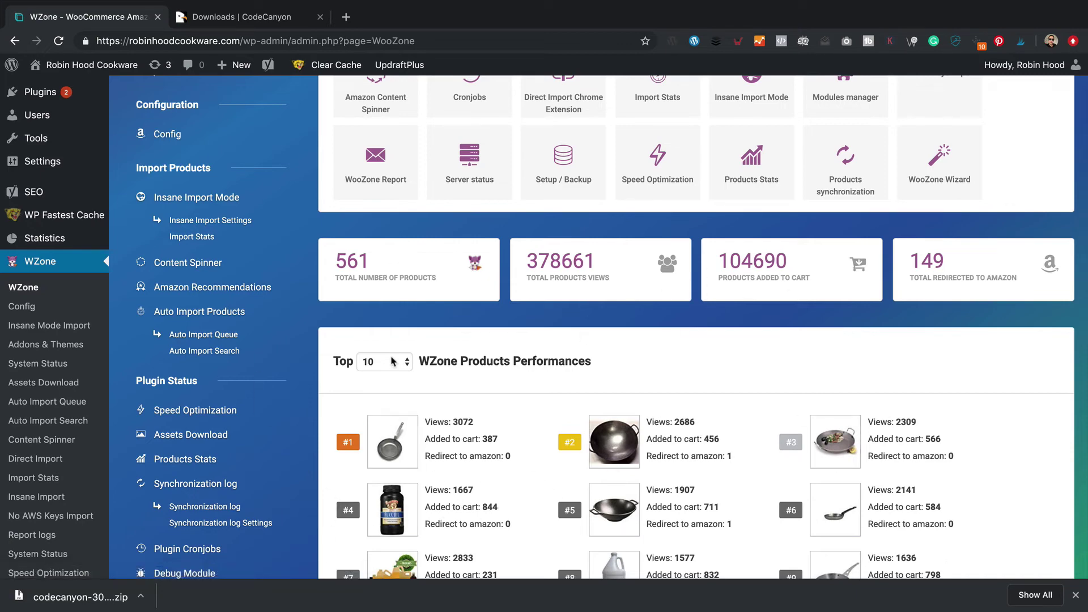
scroll(682, 352, up, 5)
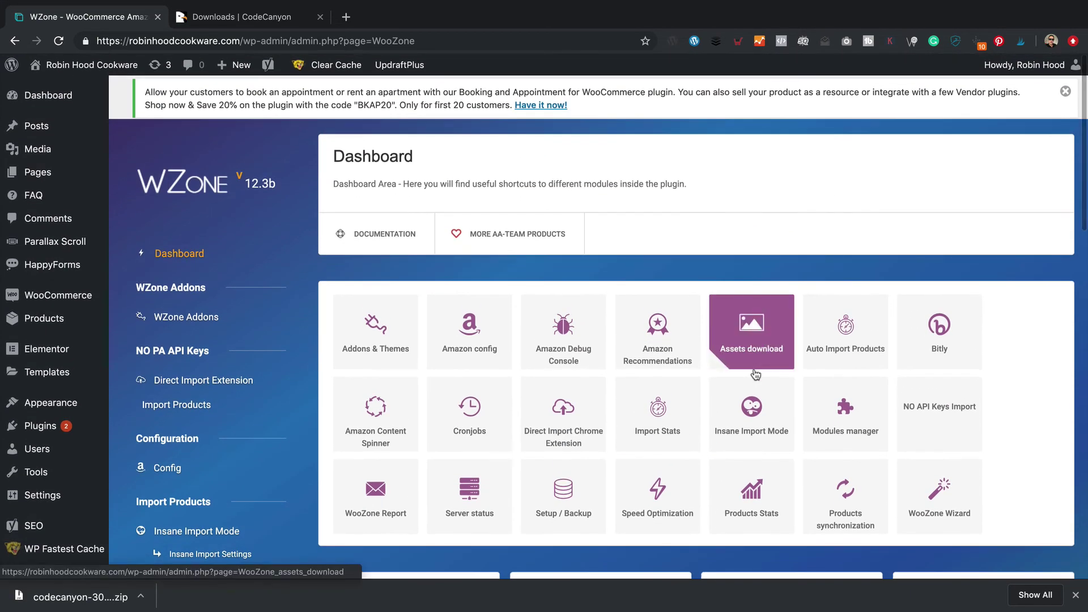